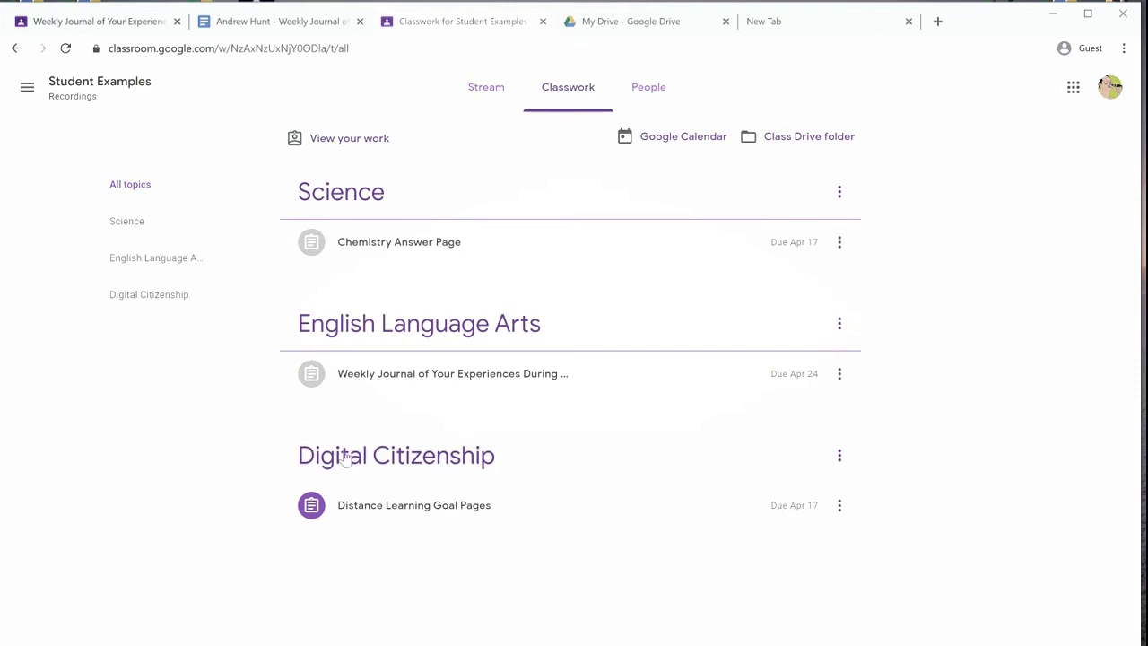
Open the Distance Learning Goal Pages assignment details with its attached Slides file
click(352, 508)
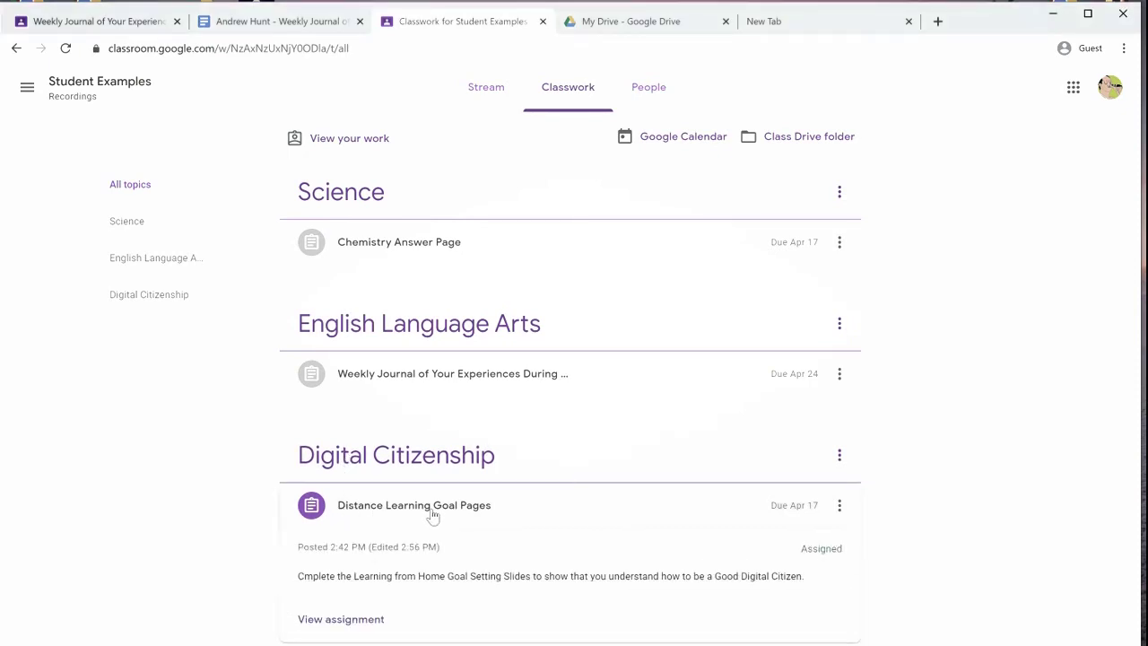
click(332, 622)
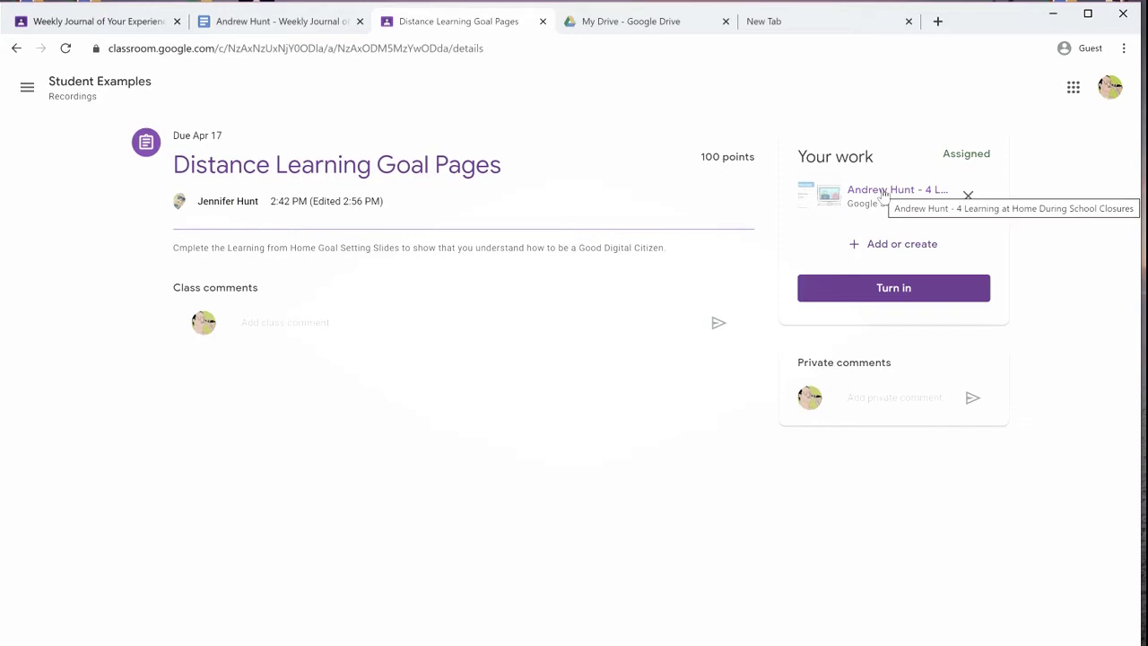
Open the Learning at Home deck and place the cursor in the Reading/Writing Goal Kid line
click(884, 192)
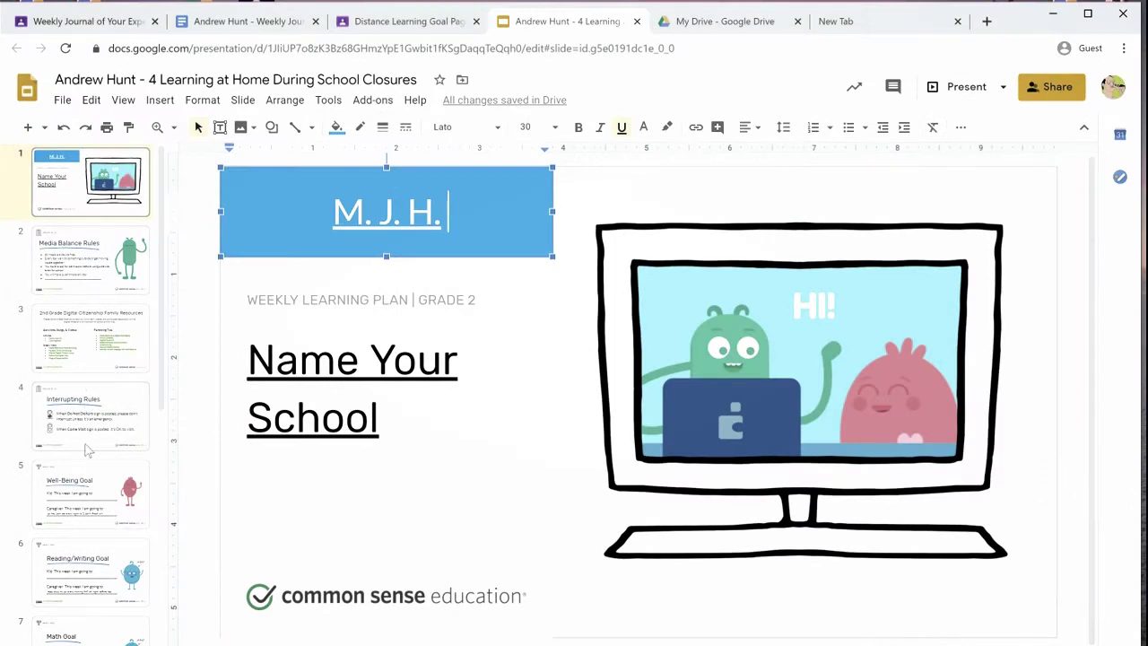
click(90, 502)
click(345, 413)
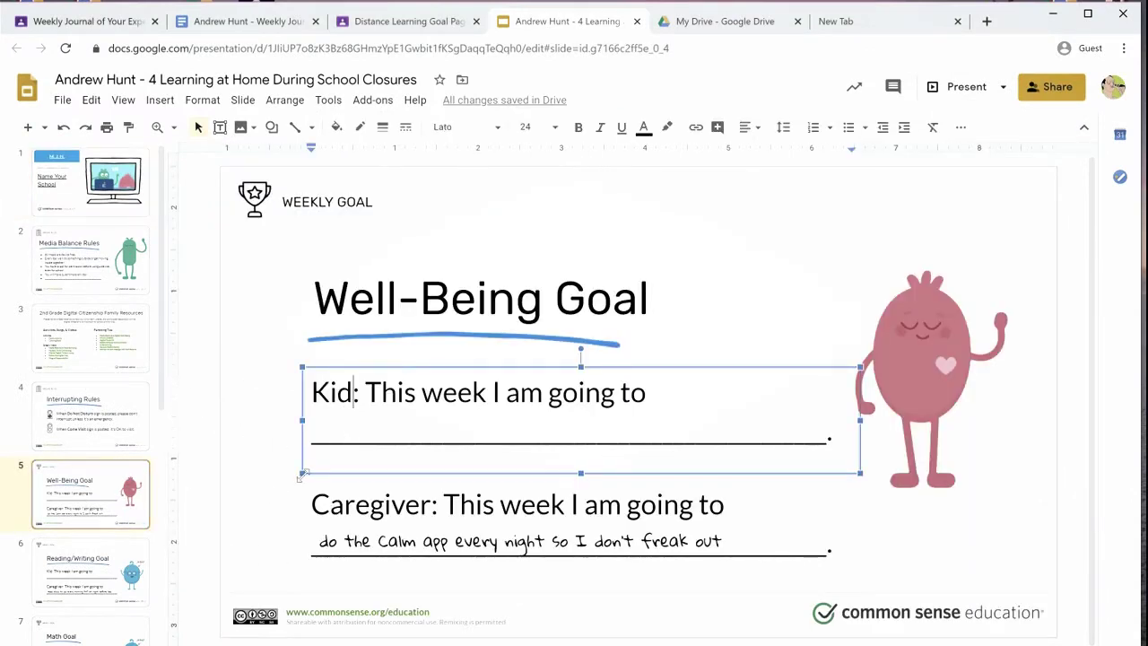
click(114, 567)
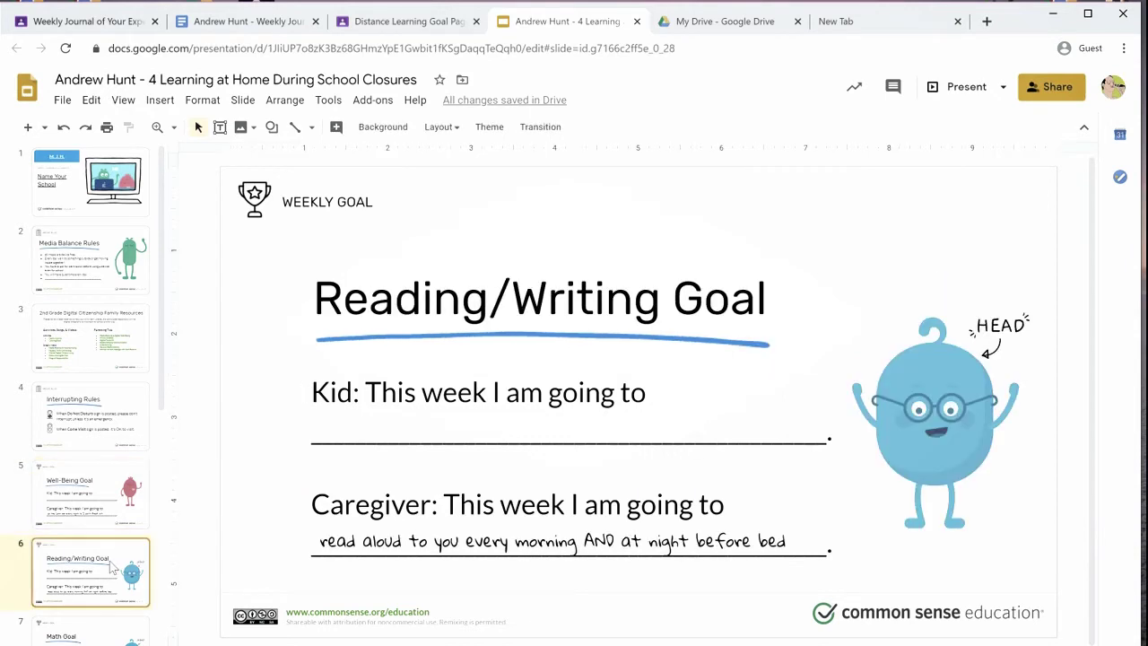
click(443, 427)
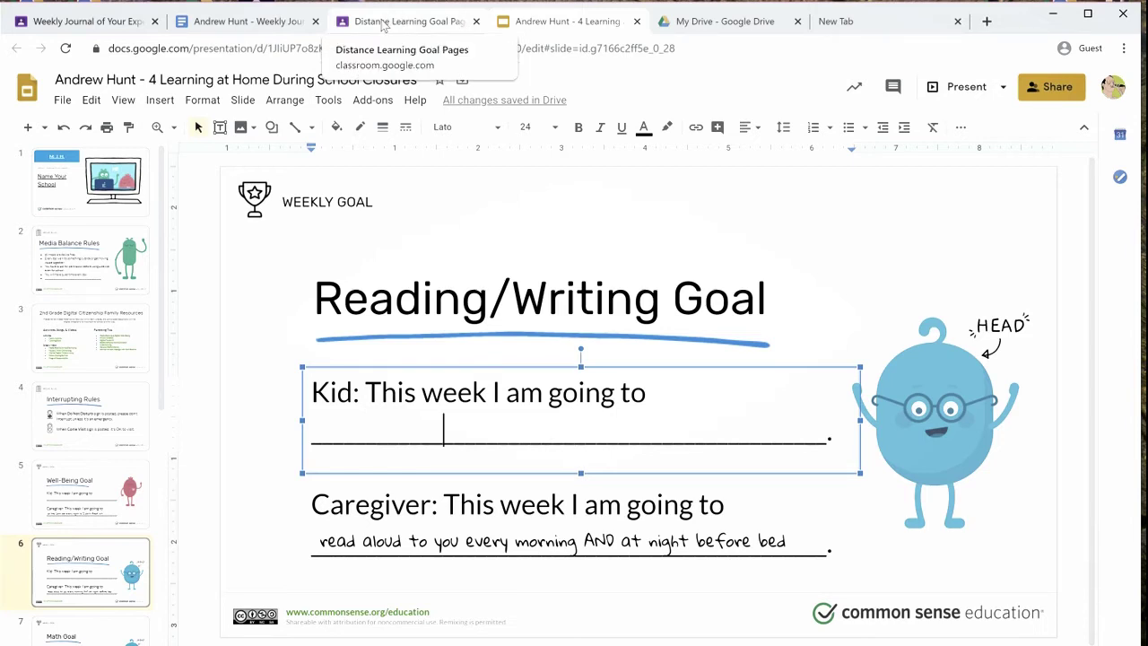
Return to Classroom and turn in the goal pages assignment with its slide deck
click(383, 24)
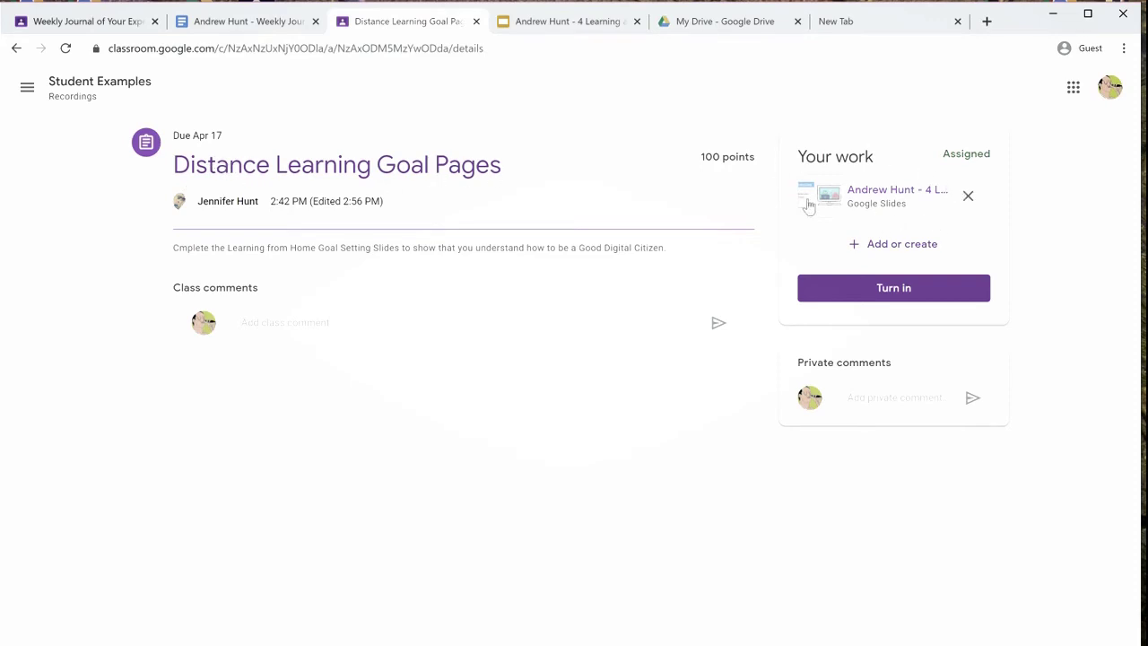
click(886, 290)
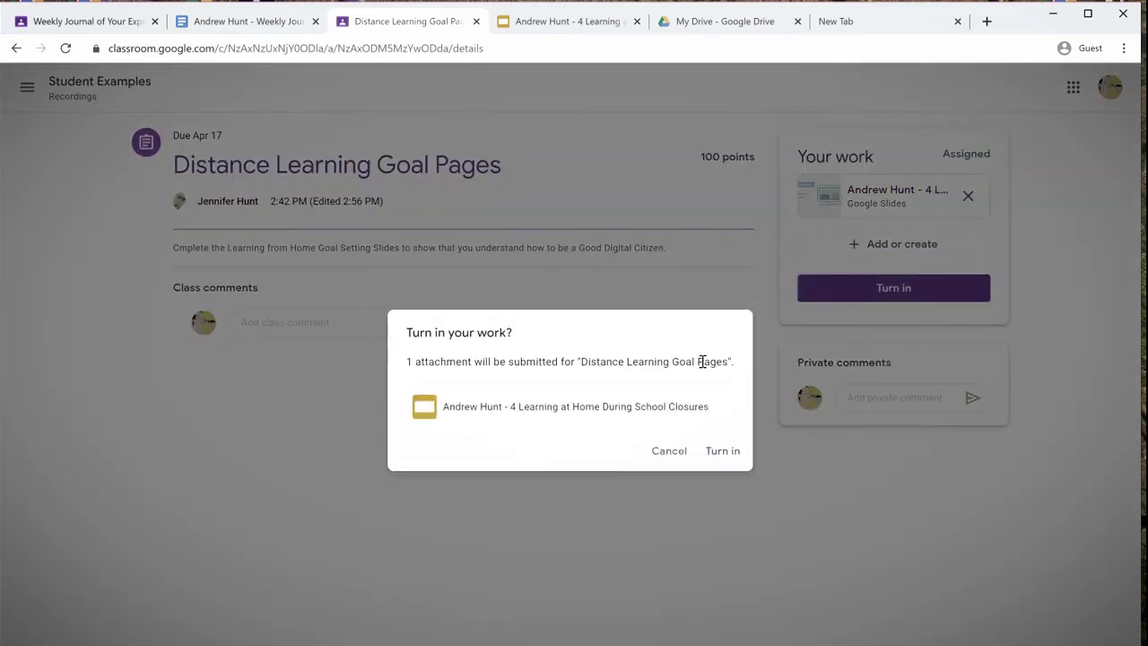
click(723, 453)
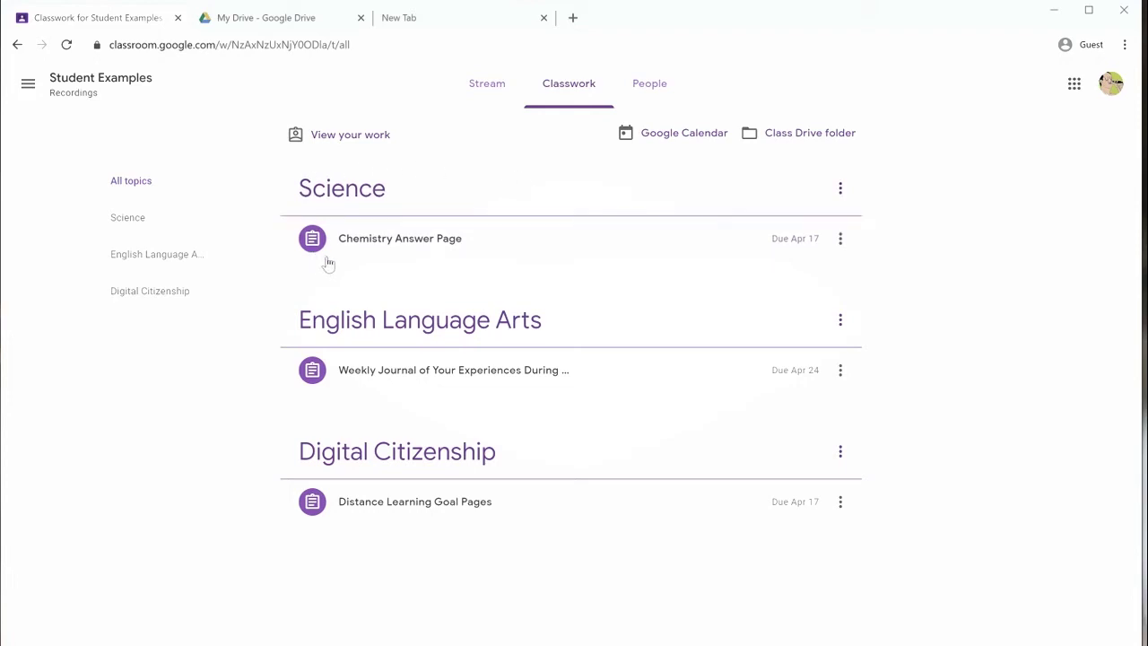
Open the Chemistry Answer Page assignment, due Apr 17, worth 100 points
click(444, 255)
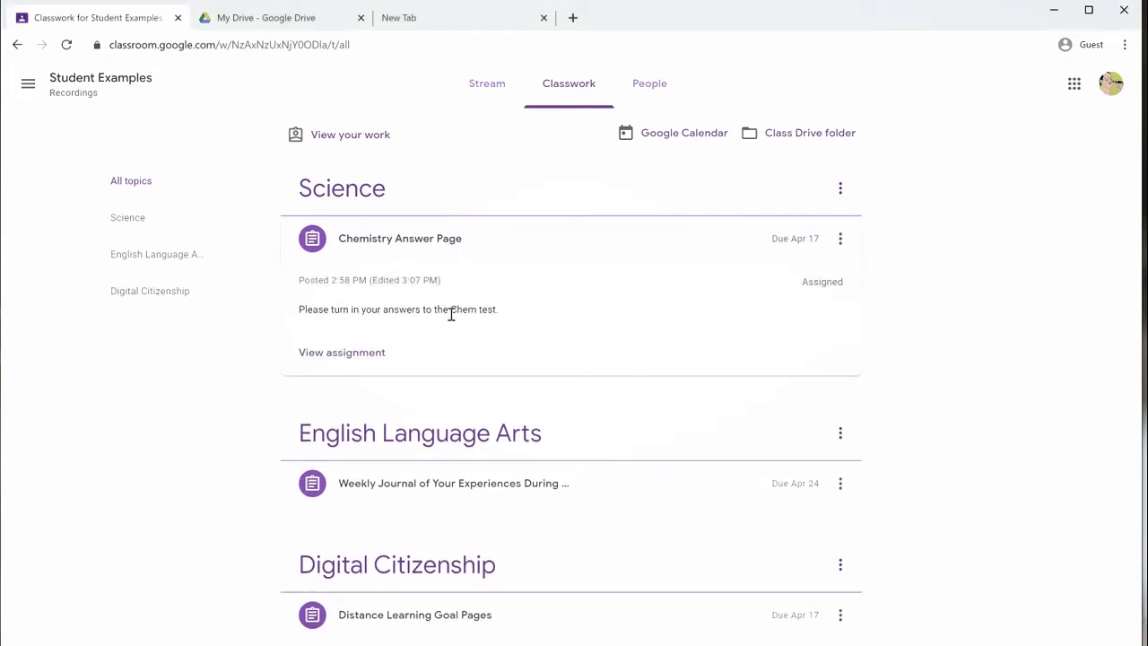
click(351, 355)
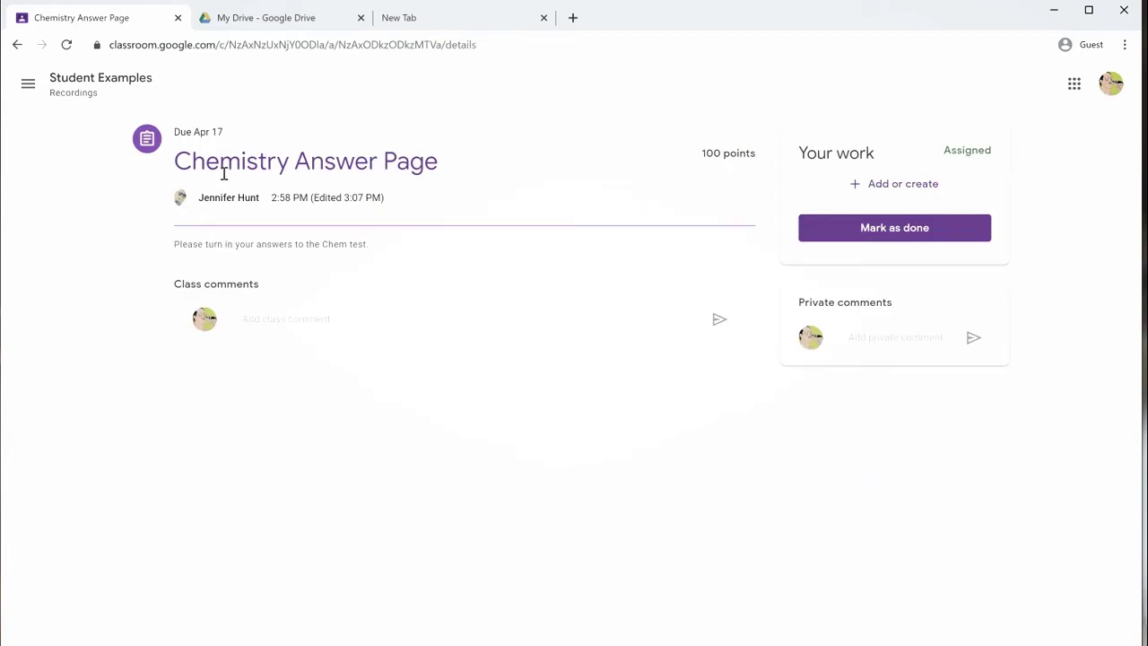
Attach the chem practice tests PDF from Drive's Recent files to the chemistry work
click(879, 188)
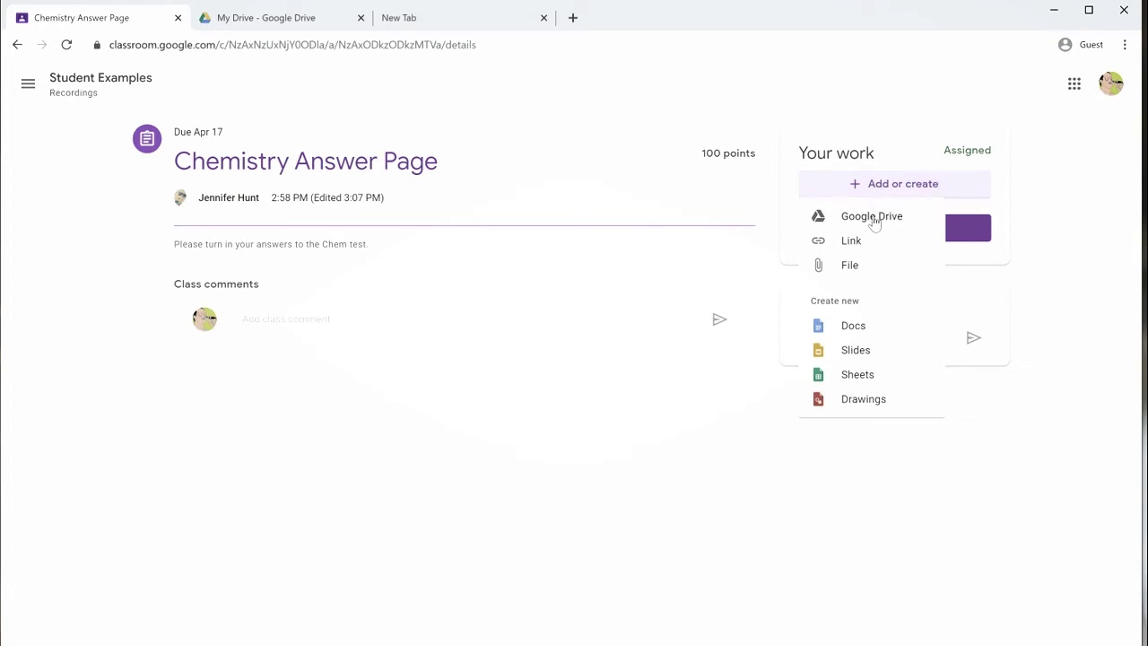
click(875, 219)
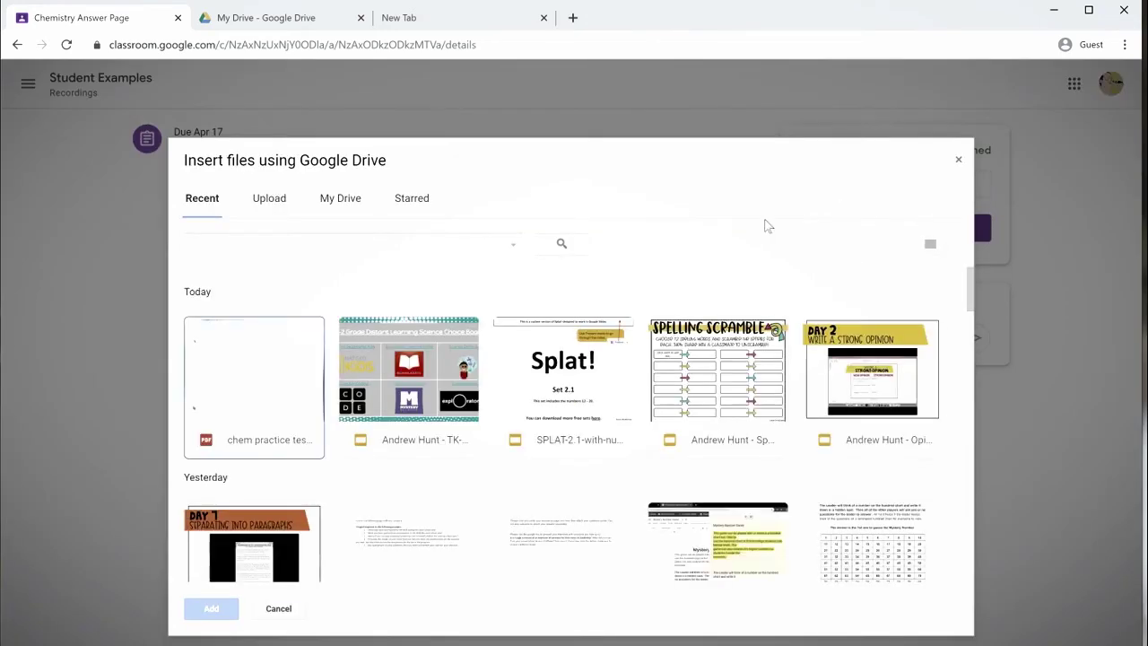
click(266, 403)
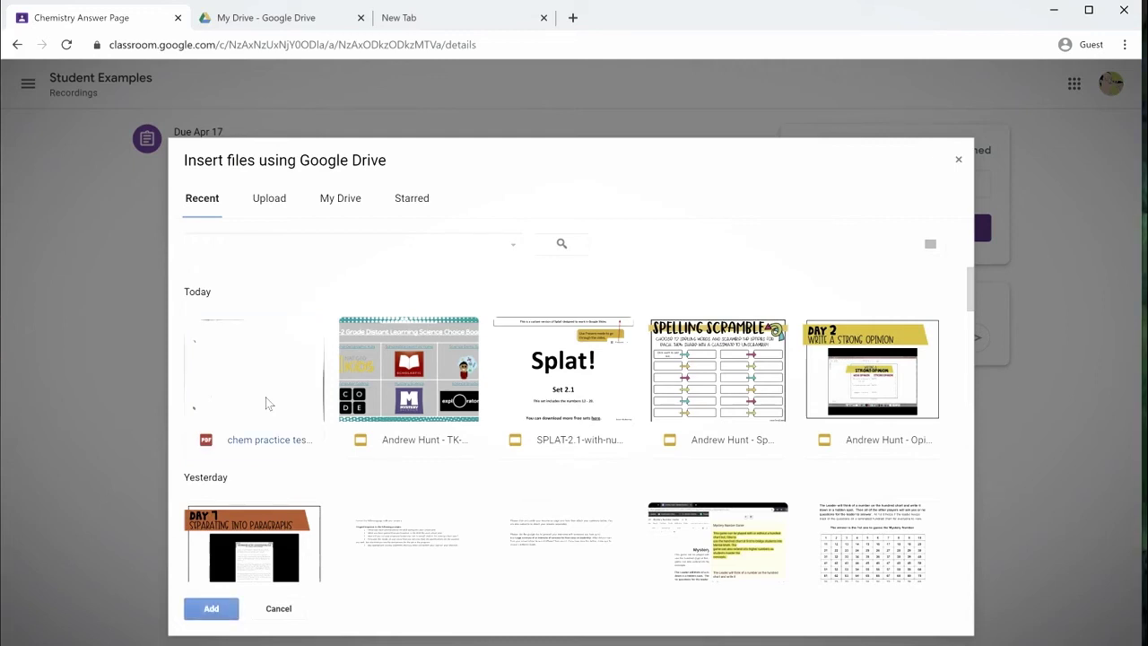
click(220, 610)
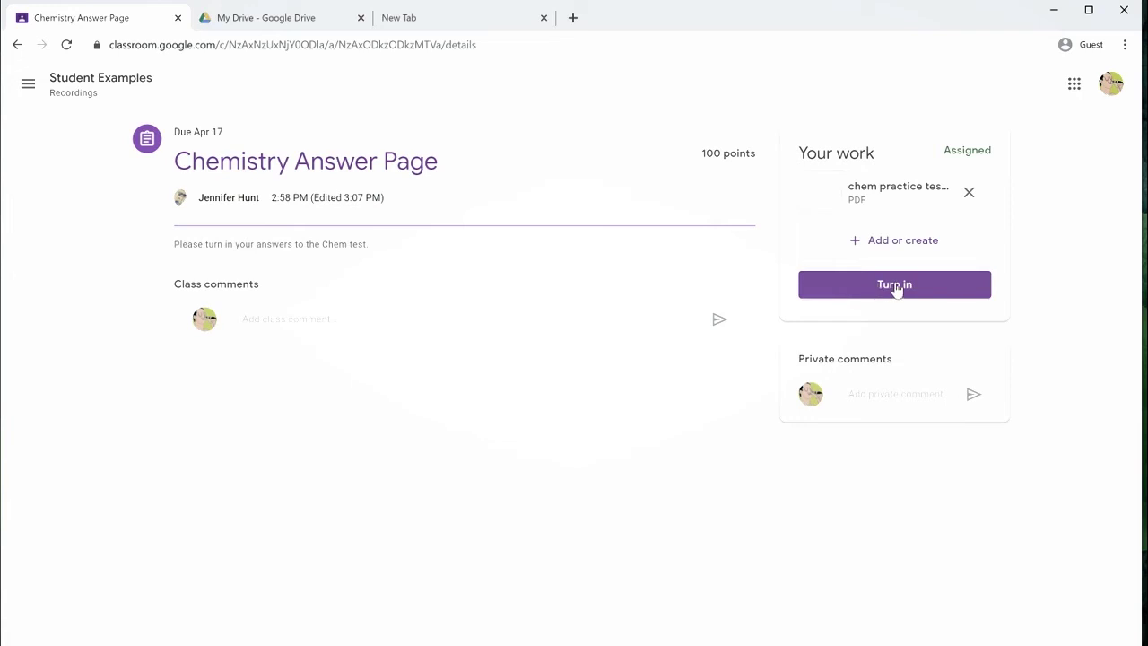
Turn in the Chemistry Answer Page with chem practice tests.pdf and confirm
click(897, 286)
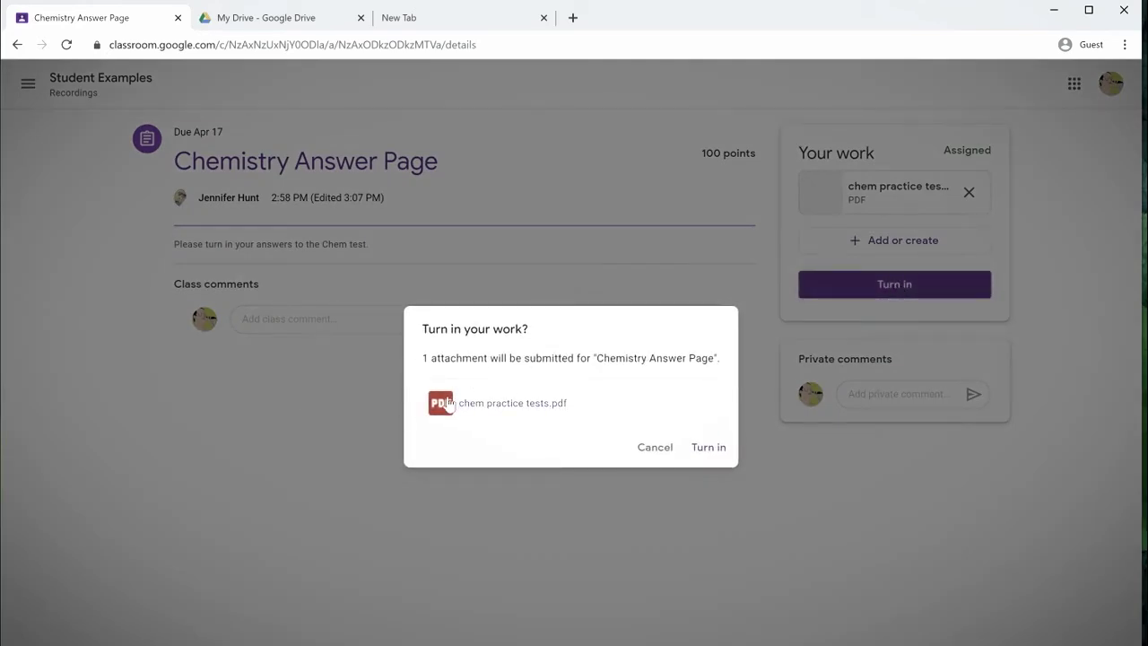
click(722, 450)
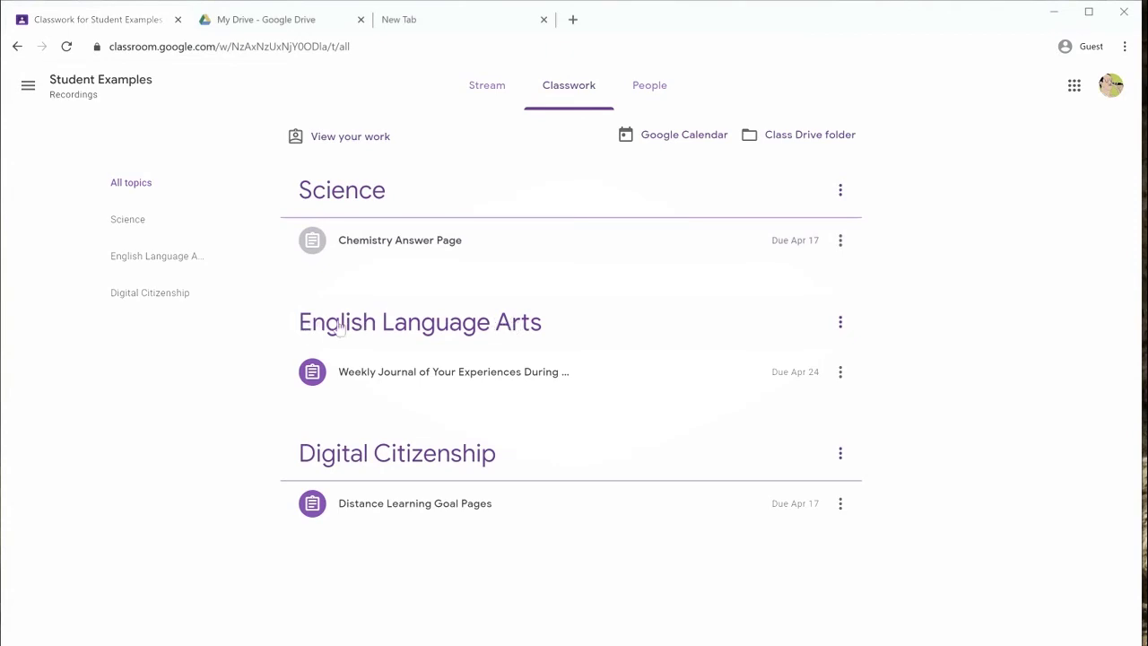
Open the English Language Arts Weekly Journal assignment, due Apr 24
click(482, 372)
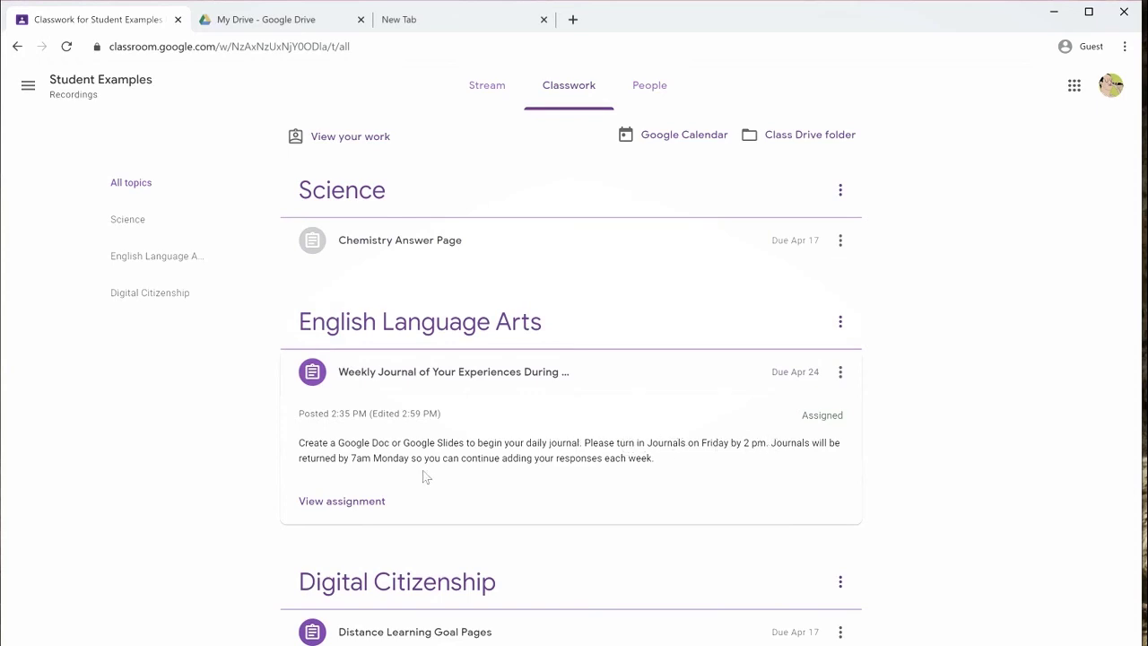
click(341, 501)
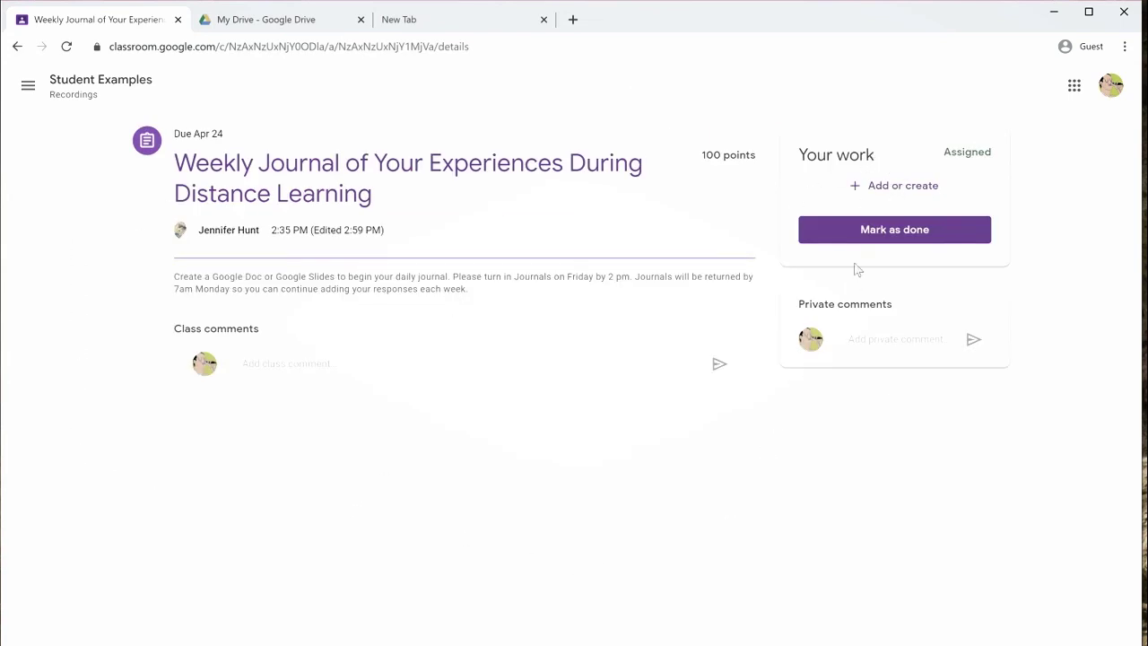
Create a new blank Google Doc for the Weekly Journal from the Create new menu
click(869, 192)
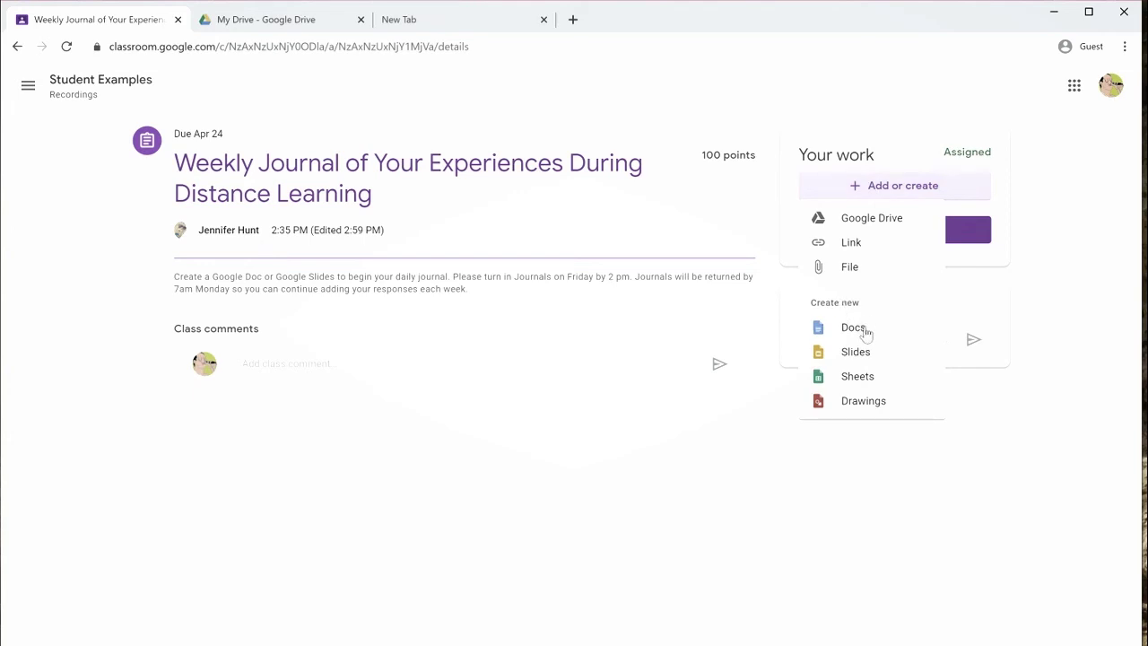
click(867, 329)
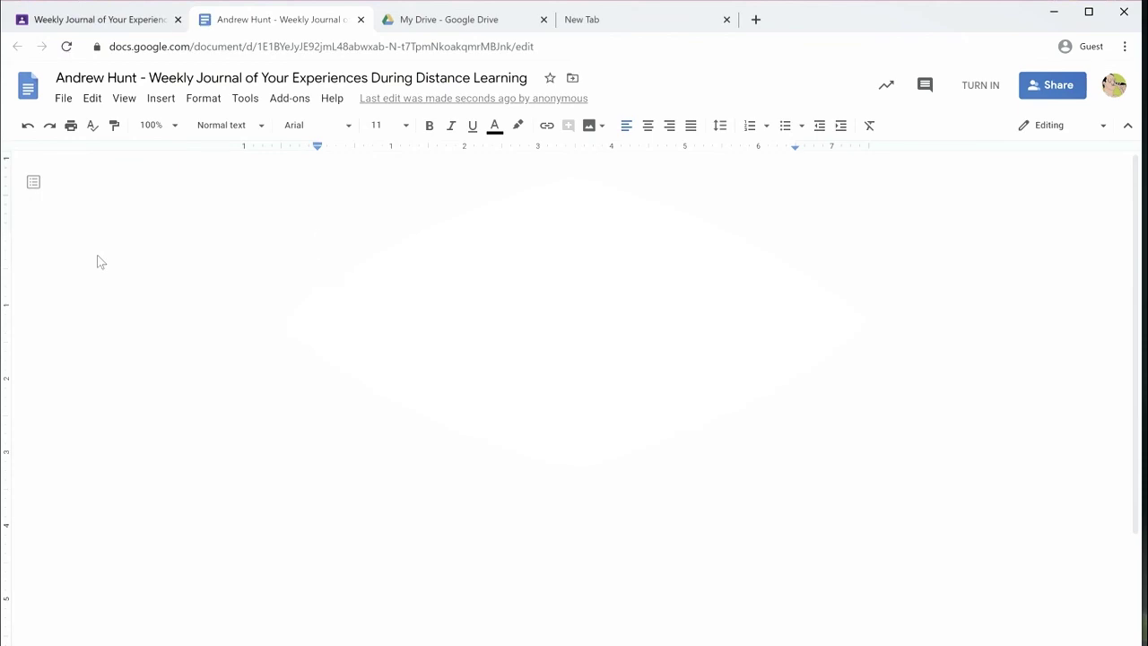
Type the date "April 14" at the top of the journal document
text(April )
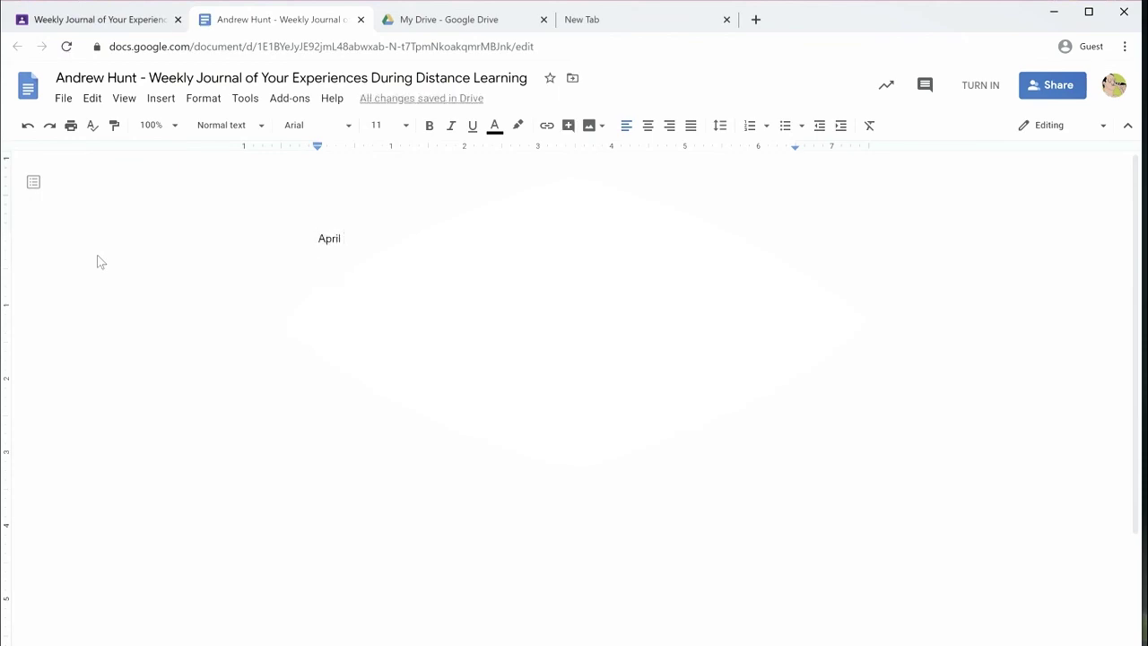
text(14)
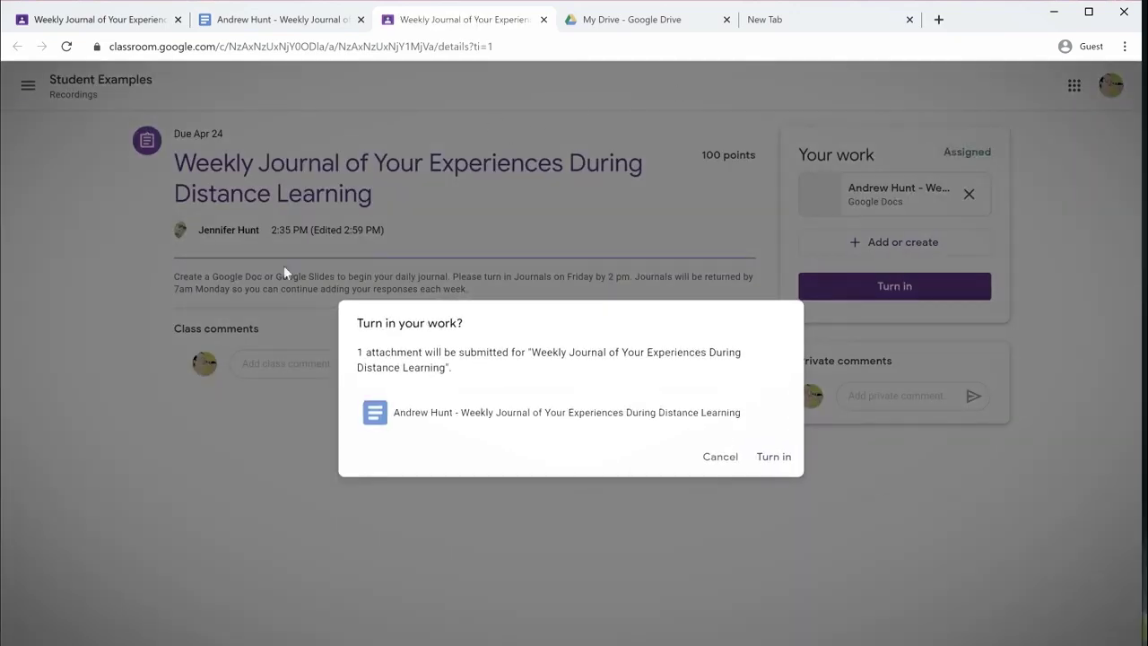
Confirm turning in the Weekly Journal with the April 14, 2020 journal Doc
click(774, 458)
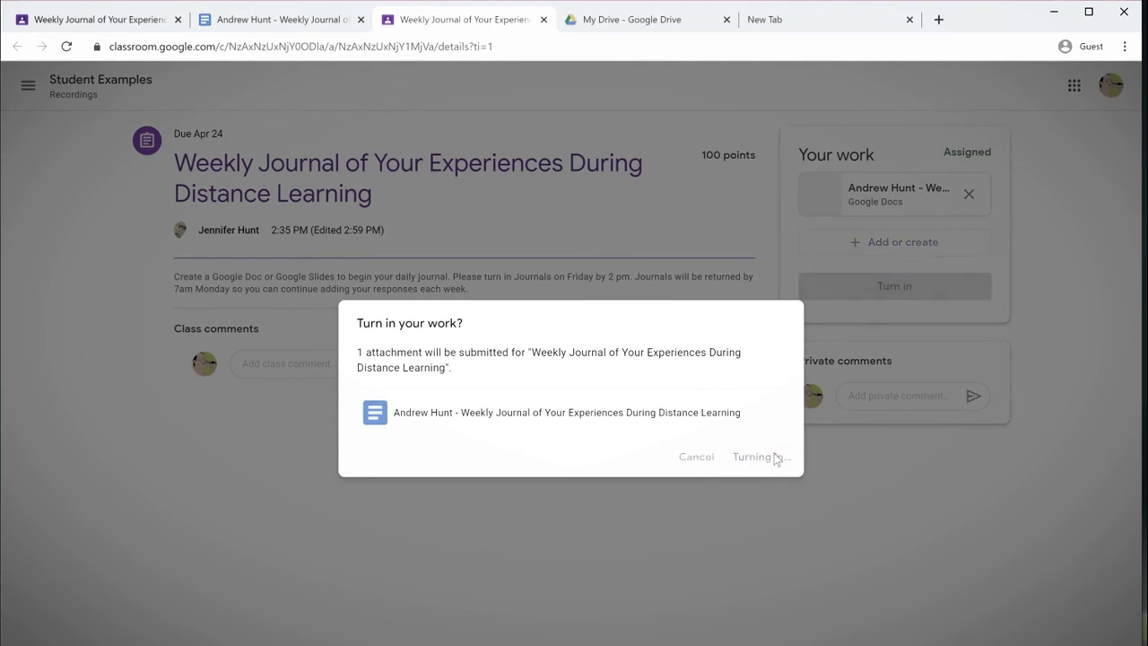